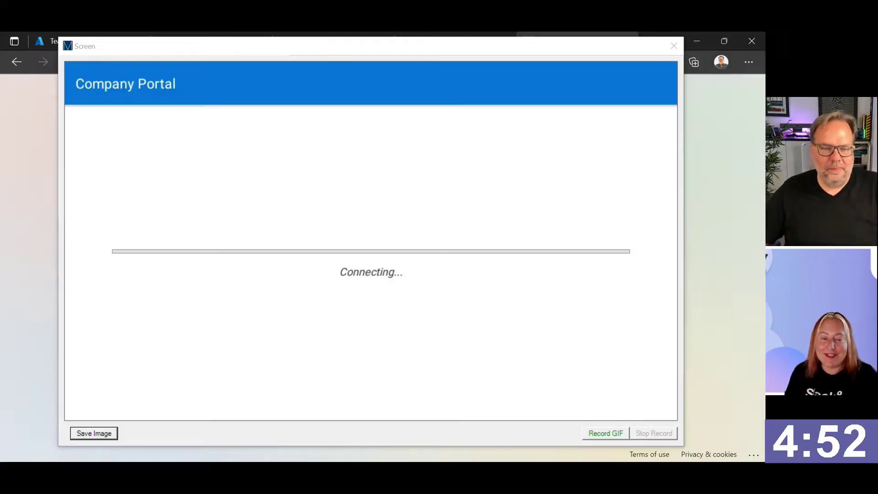
Move the phone mirror aside and close the finished sign-in confirmation tab
drag(622, 48, 320, 0)
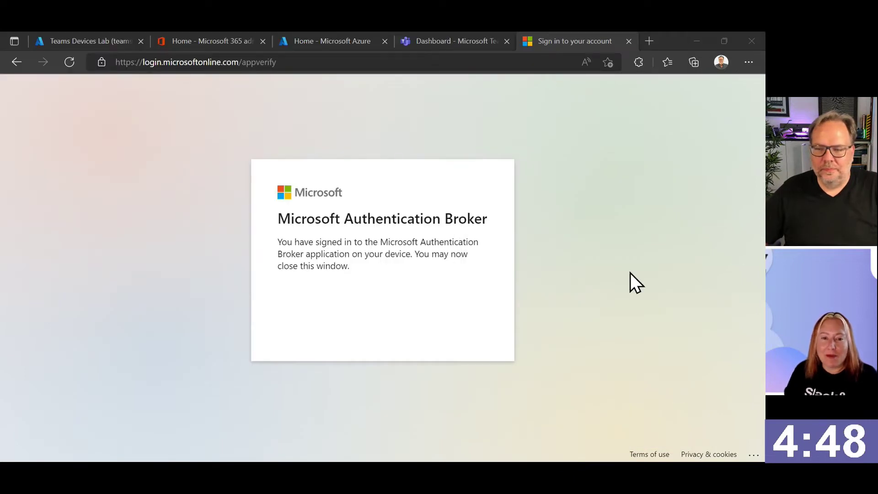
click(629, 41)
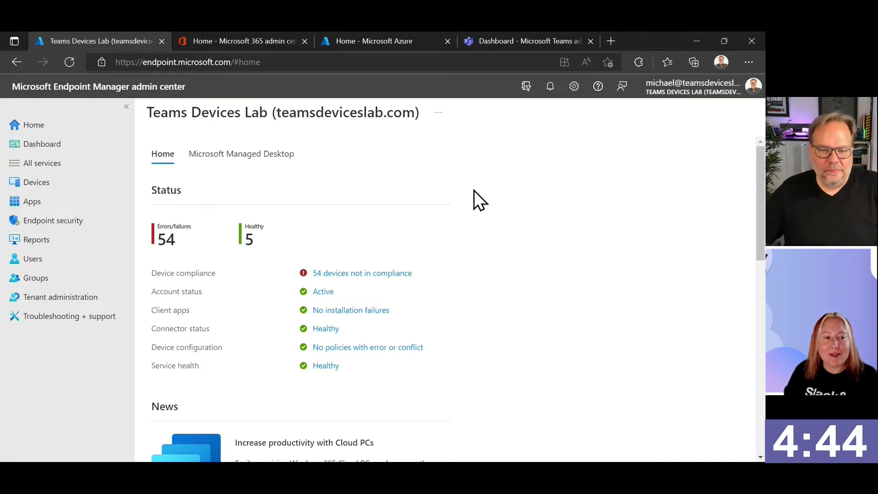
Open the Devices overview with 53 Android and 5 Windows devices, then its enrollment settings
click(252, 40)
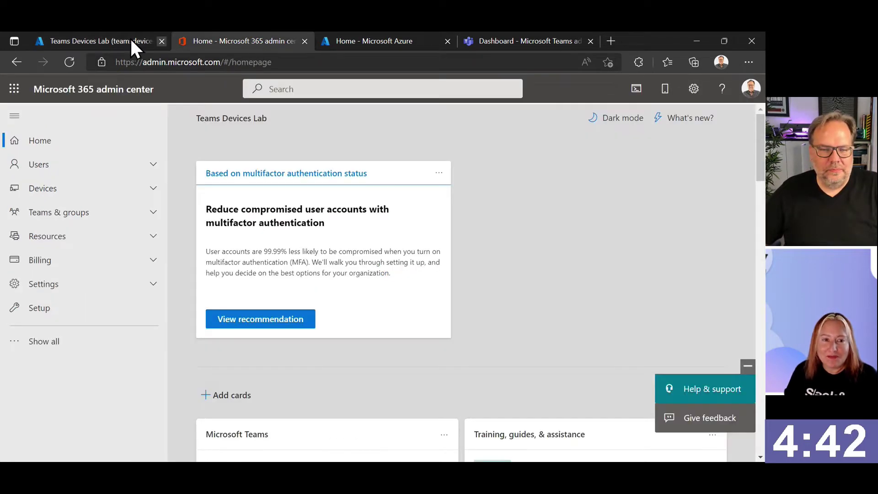
click(114, 40)
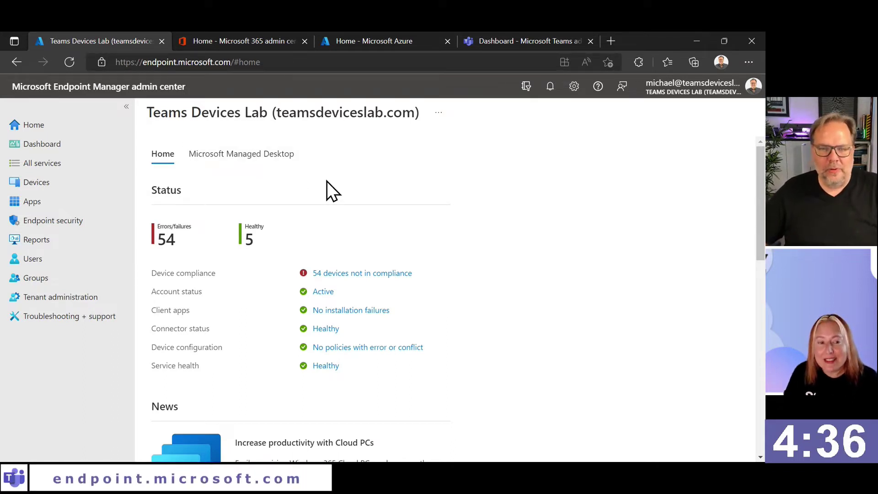
click(49, 183)
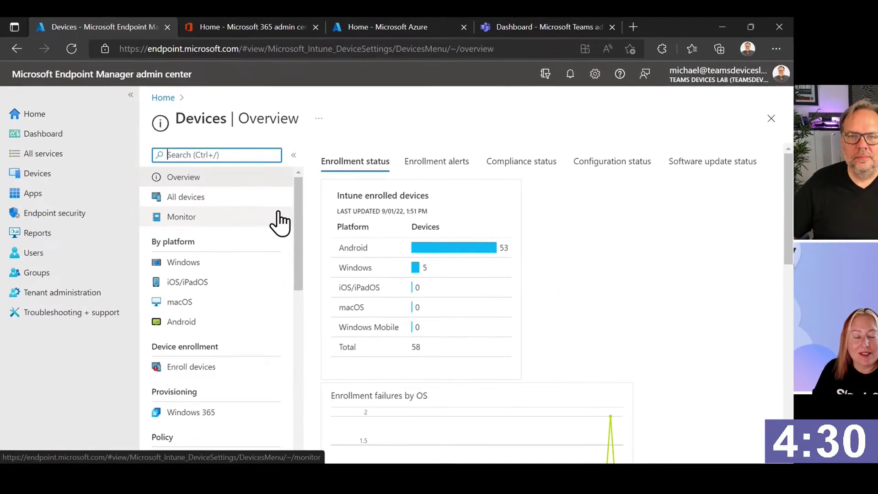
click(249, 363)
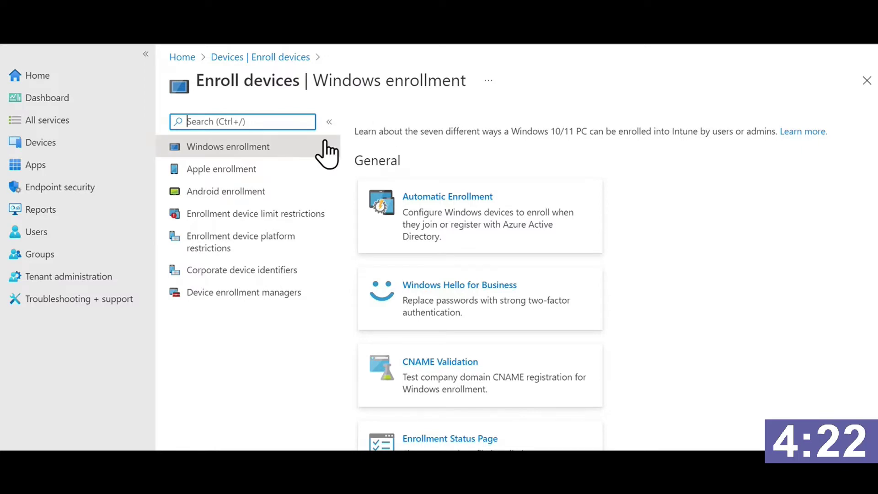
Open the Default row's All Users restriction under Enrollment device platform restrictions
click(277, 245)
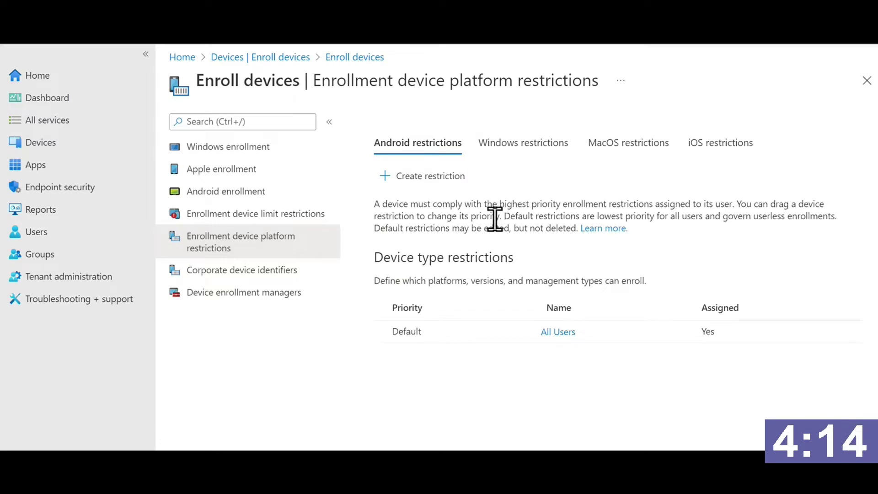
click(558, 331)
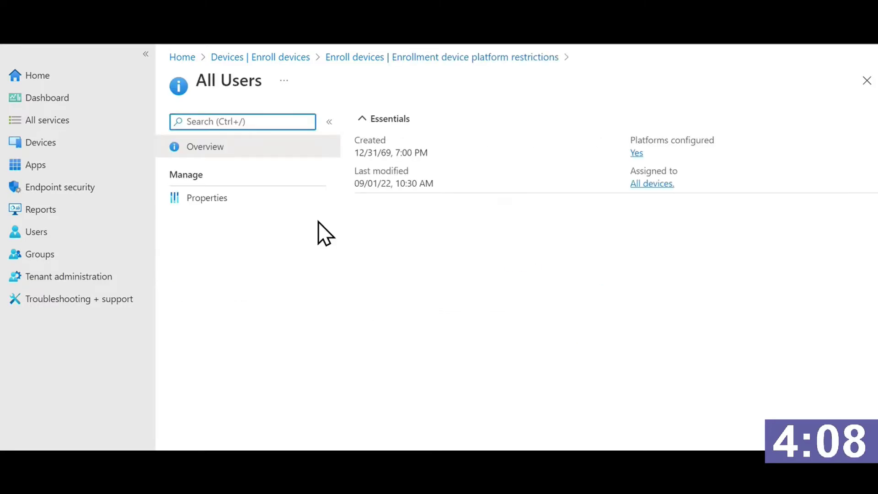
Review the All Users Properties: Android Enterprise, iOS/iPadOS, macOS and Windows (MDM) allowed
click(249, 202)
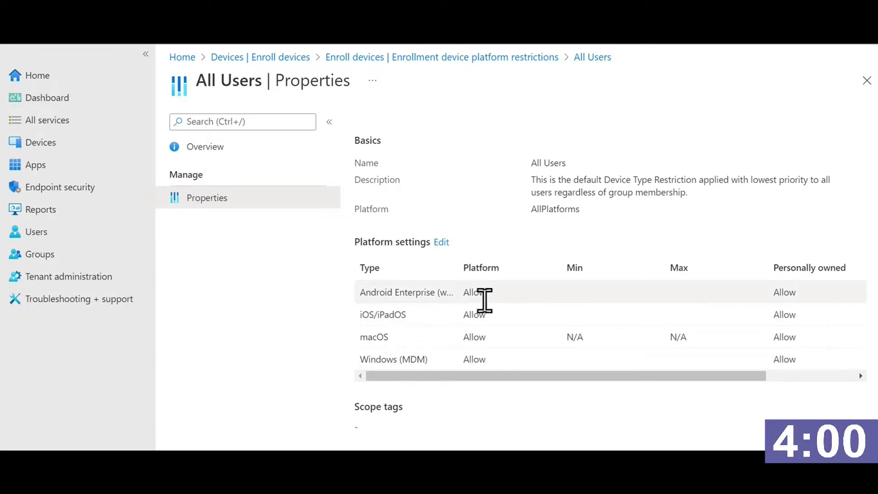
drag(498, 375, 437, 376)
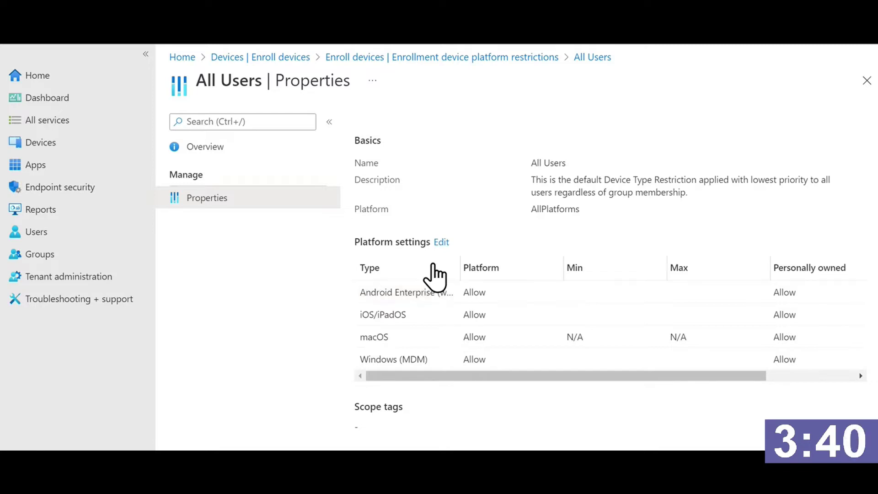
Set Android device administrator to Allow in the All Users platform settings and save
click(436, 243)
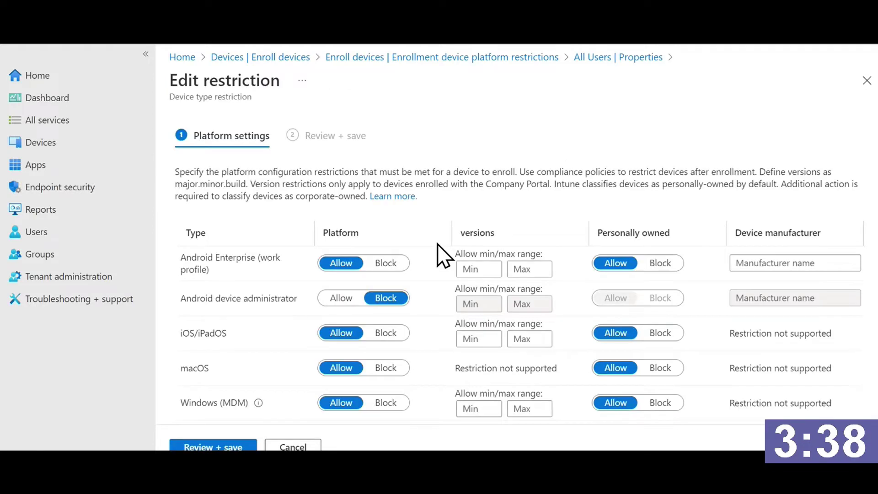
click(347, 299)
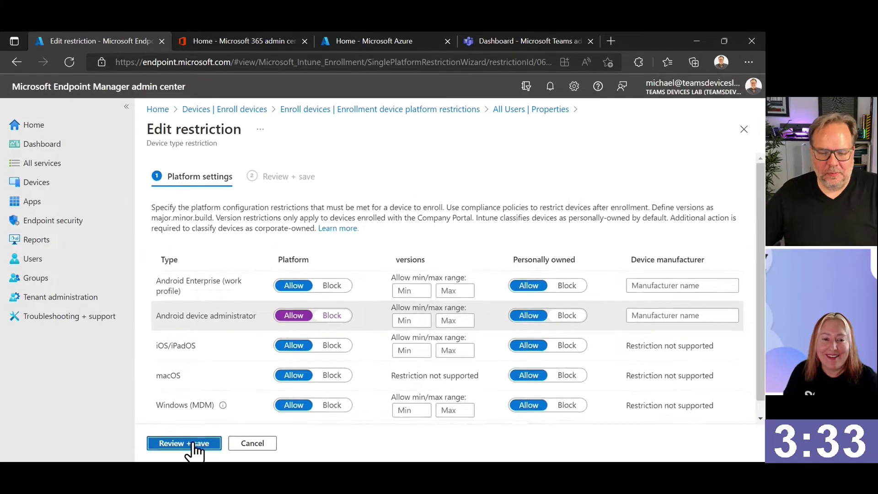
click(195, 446)
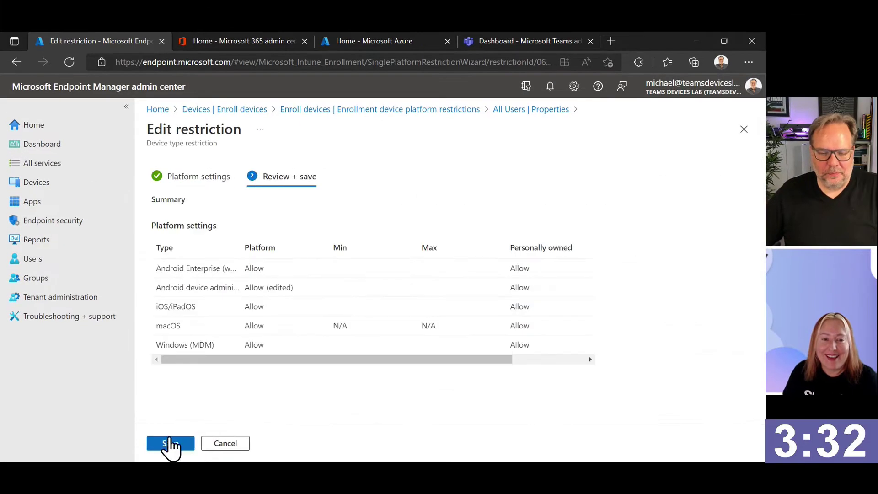
click(170, 443)
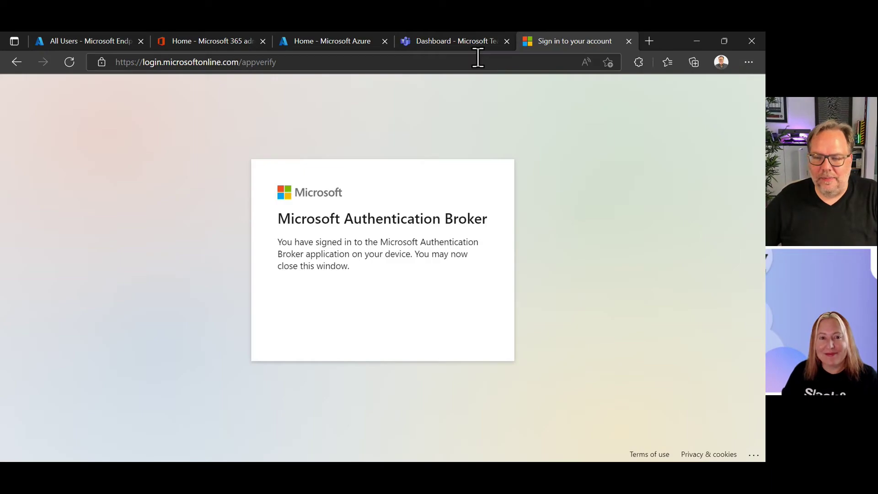
Return to Devices and open Android enrollment's personal and corporate-owned device administrator card
click(104, 39)
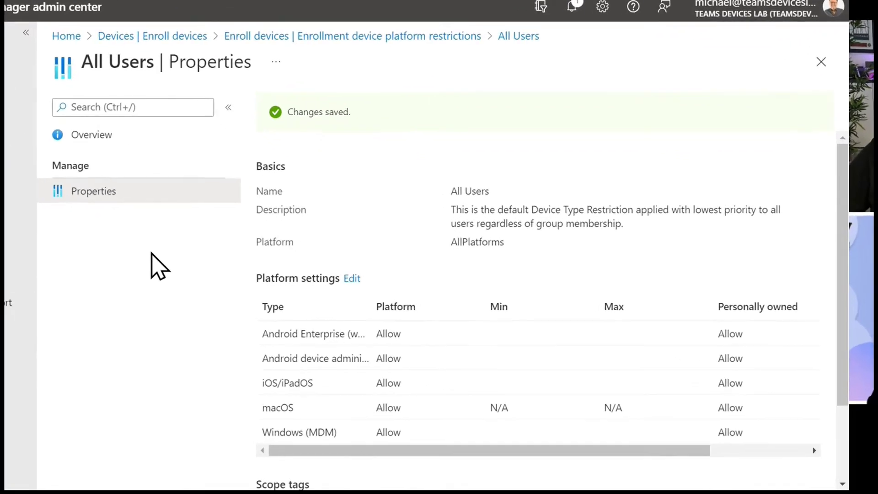
click(137, 14)
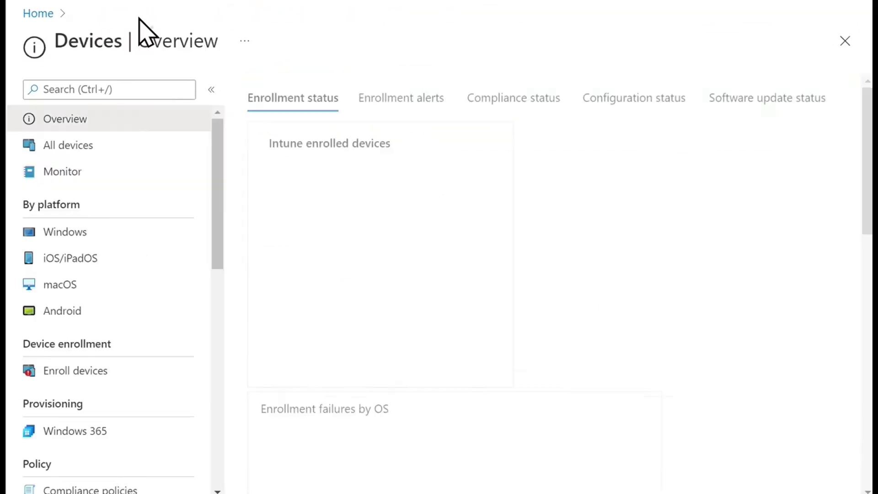
scroll(174, 181, down, 3)
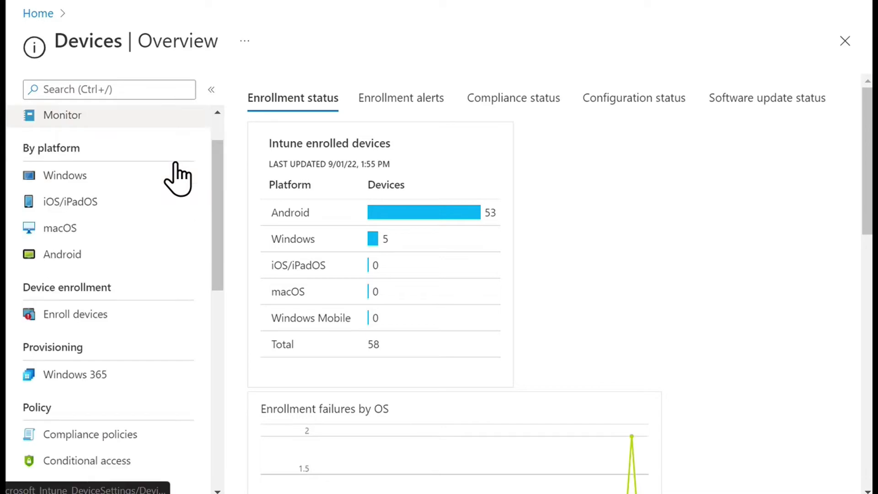
click(123, 252)
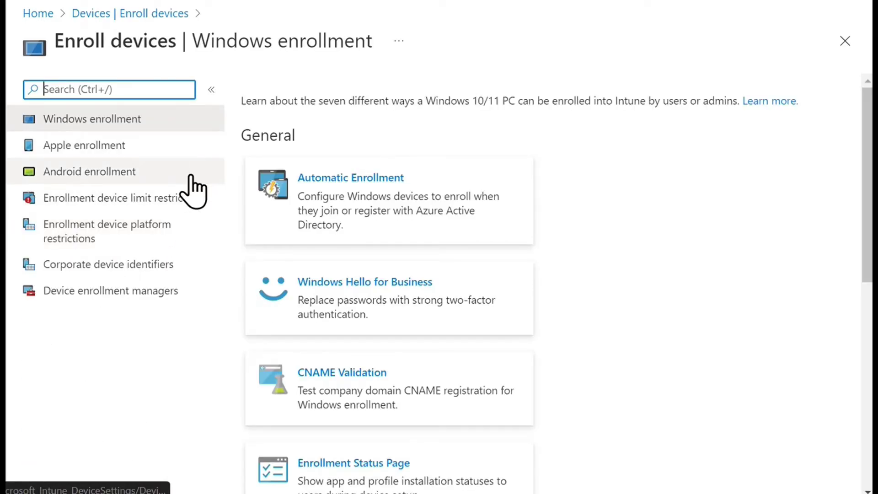
click(130, 176)
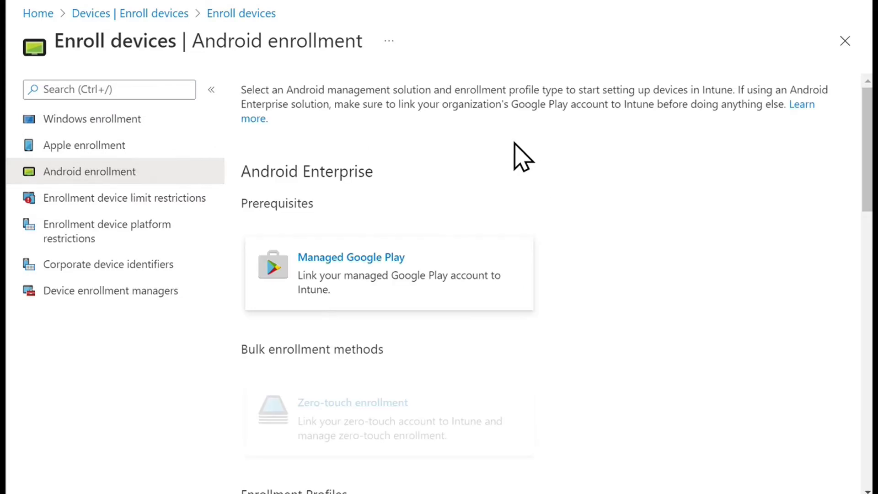
scroll(521, 157, down, 15)
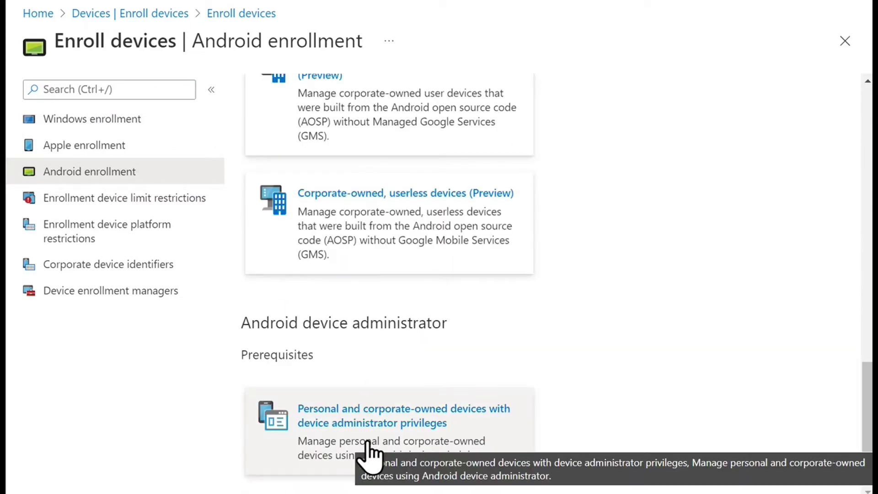
click(371, 453)
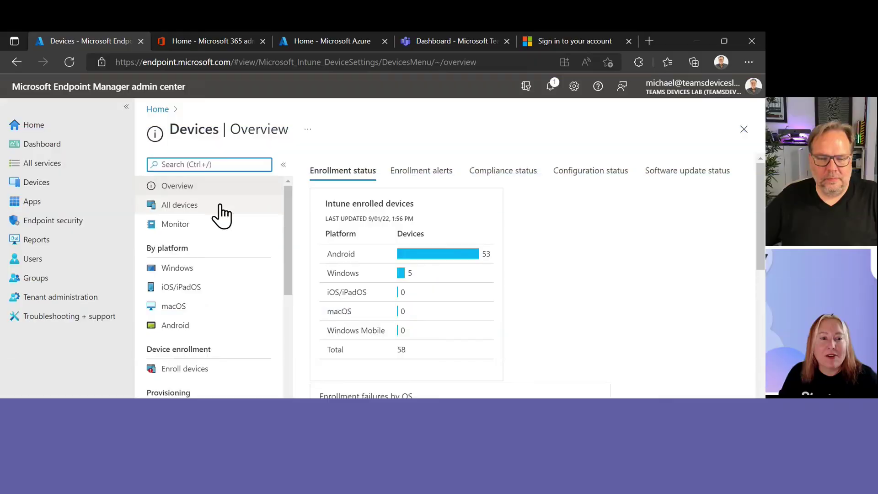
Go to Devices > Monitor and open the Enrollment failures report
click(194, 225)
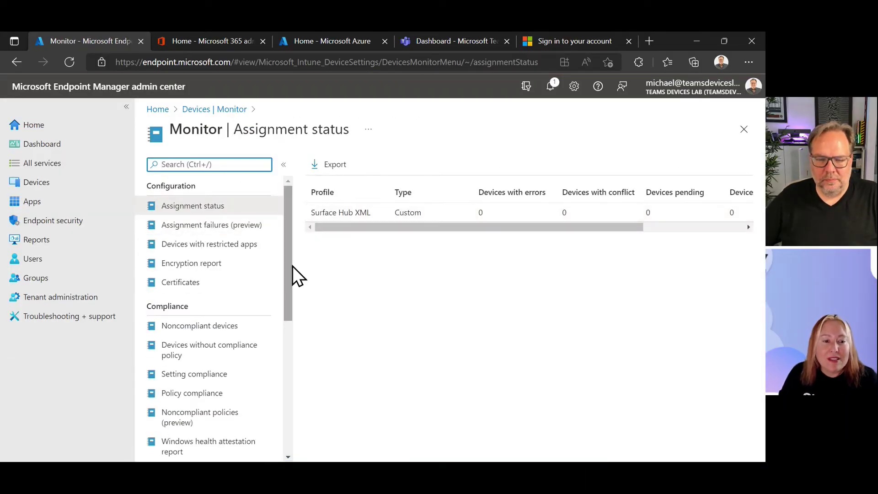
scroll(231, 256, down, 1)
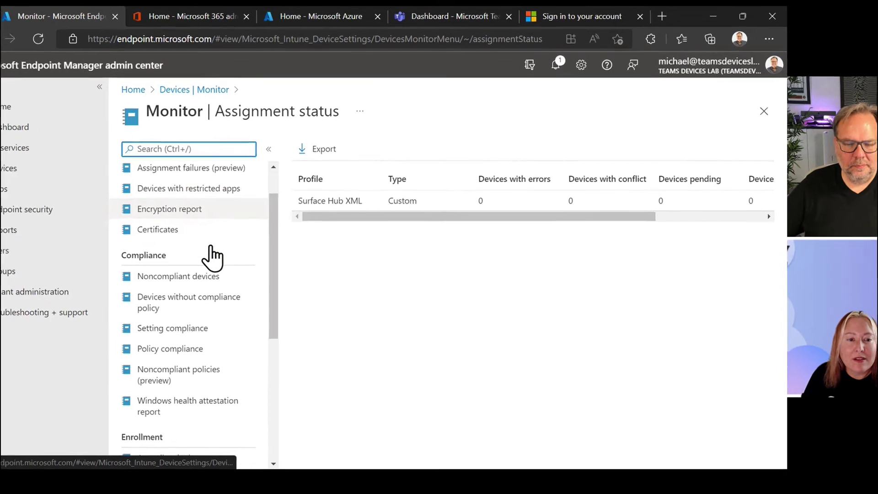
scroll(211, 259, down, 5)
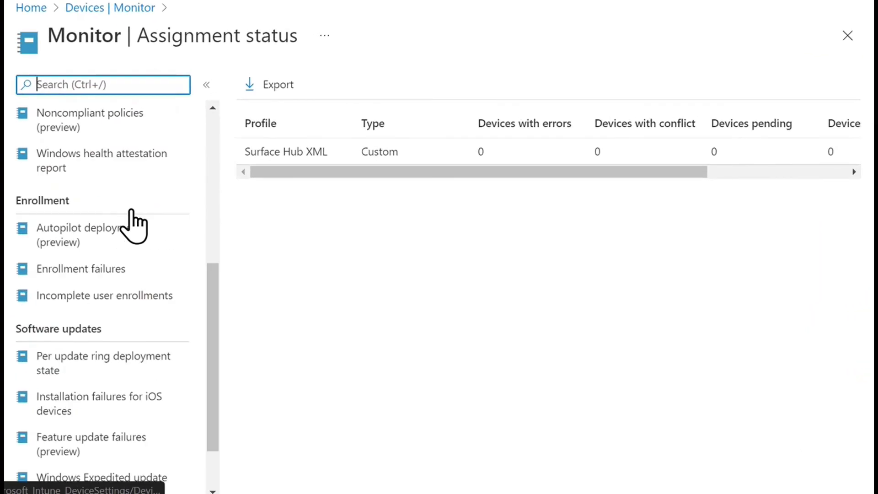
click(123, 229)
List all users' failures and read the 1:08 PM failure's Device Type Restrictions block
click(424, 173)
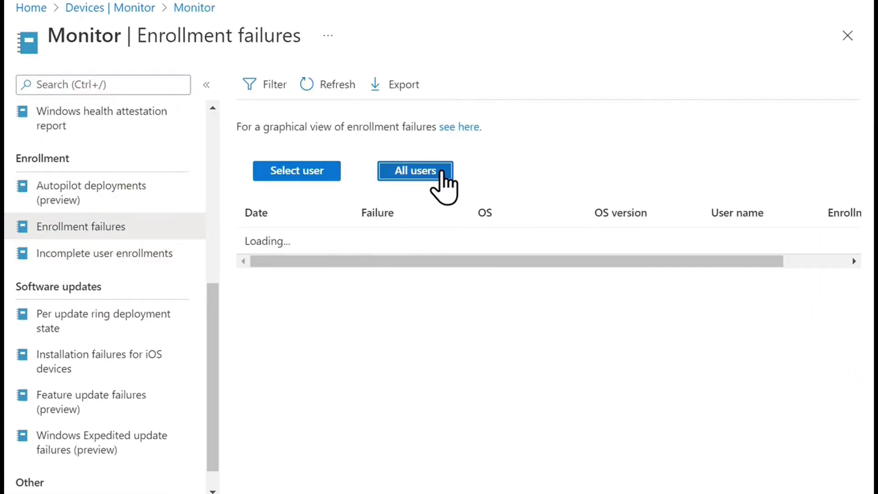
click(476, 242)
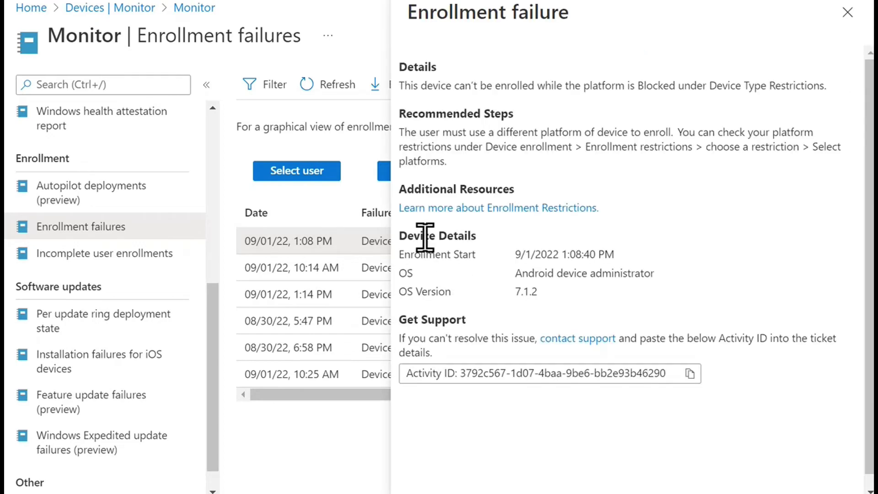
drag(558, 86, 769, 86)
drag(640, 86, 850, 48)
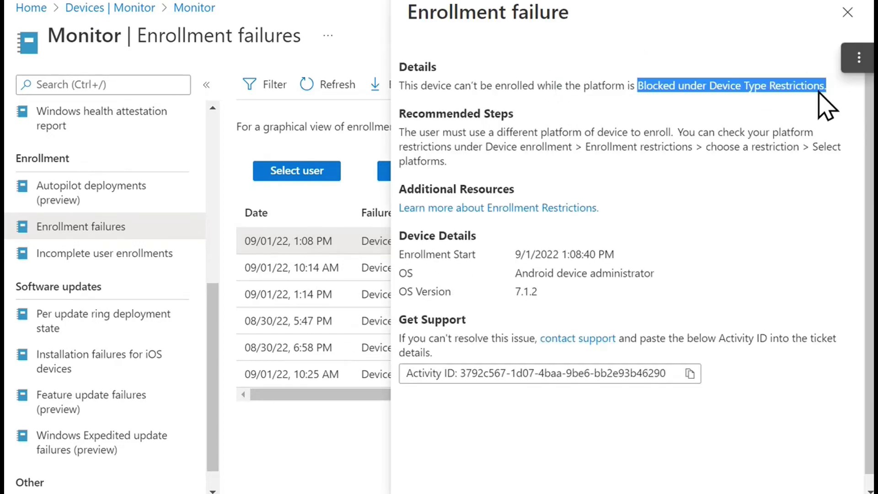
click(549, 155)
click(847, 13)
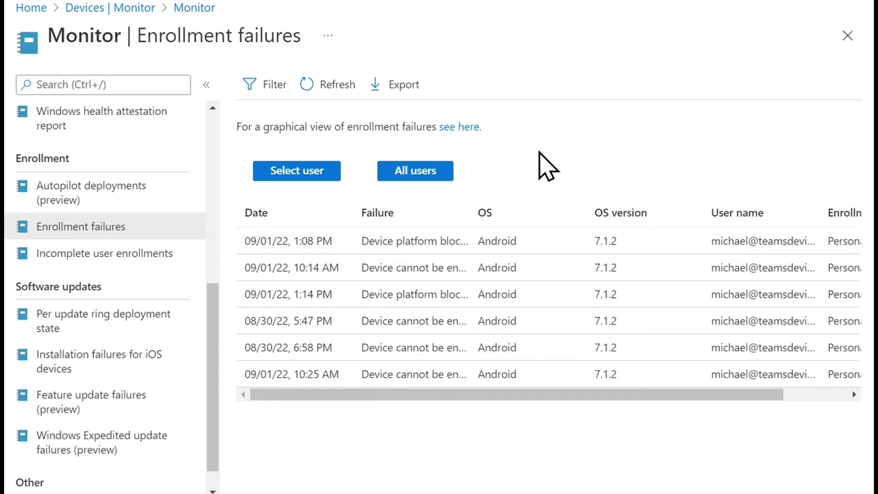
Read the 10:14 AM failure's reason: platform blocked under Device Type Restrictions
click(371, 268)
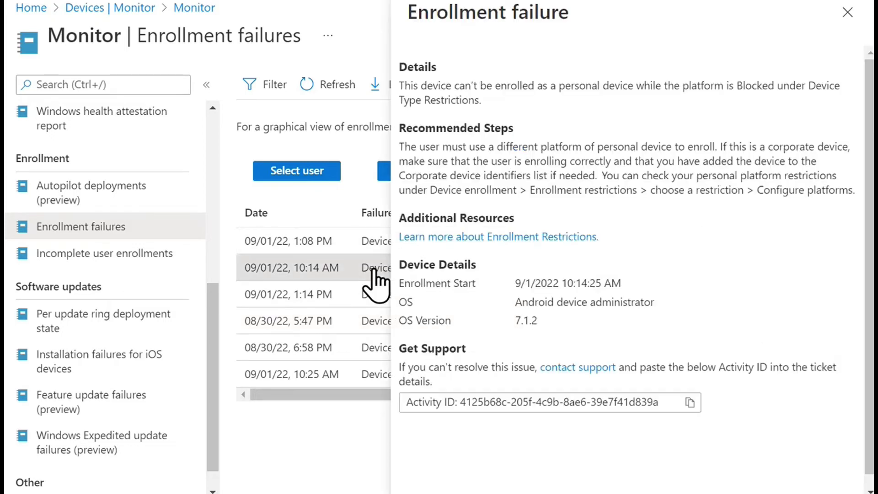
drag(455, 86, 722, 86)
drag(558, 86, 780, 87)
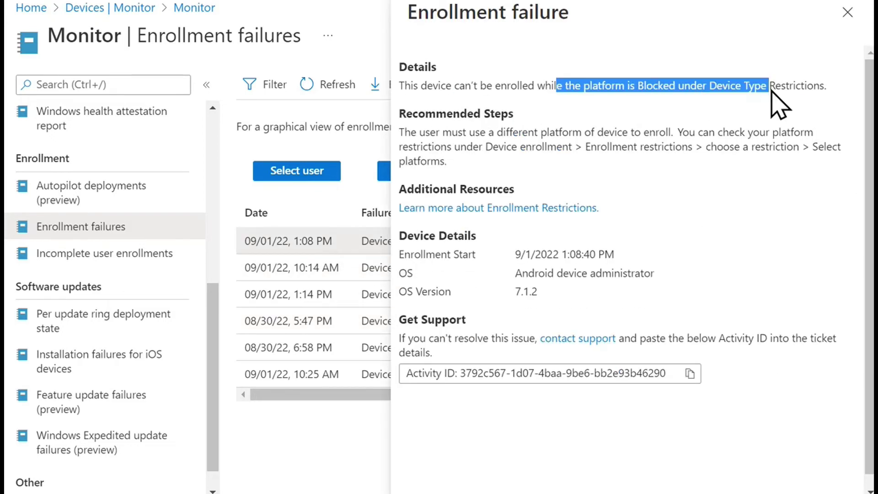
drag(641, 86, 826, 87)
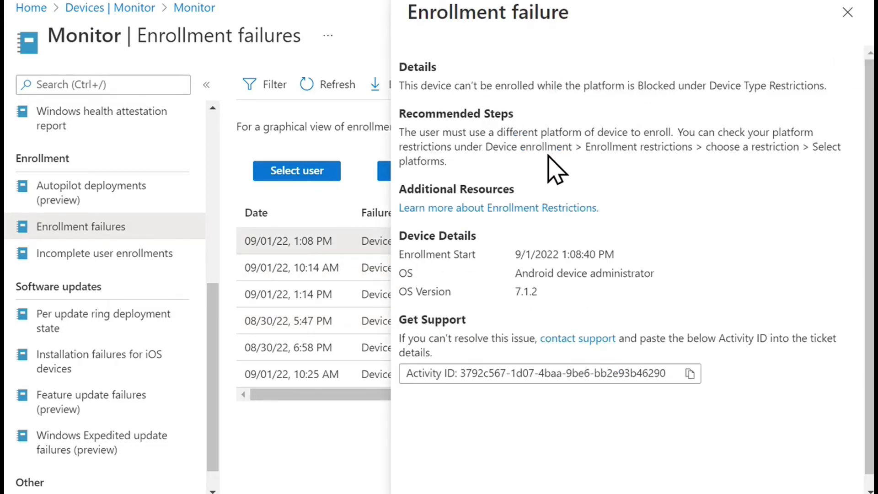
click(848, 12)
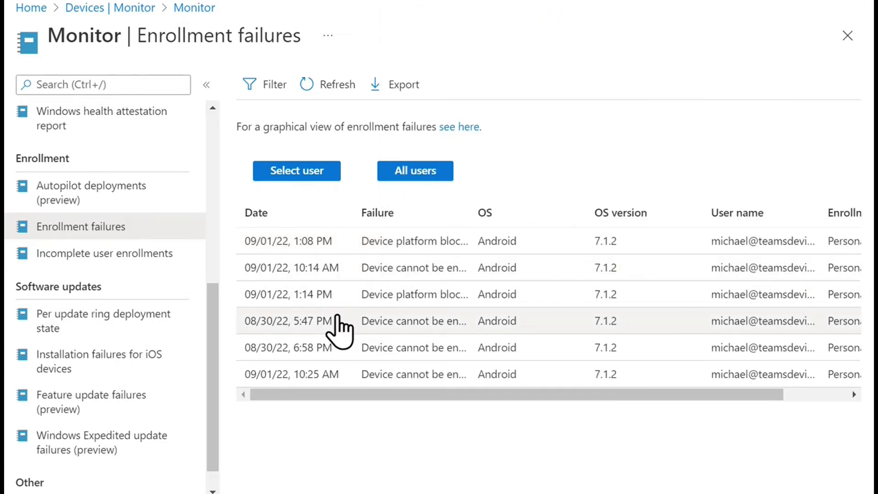
Reopen the 10:14 AM failure and highlight why the personal device can't enroll
click(370, 271)
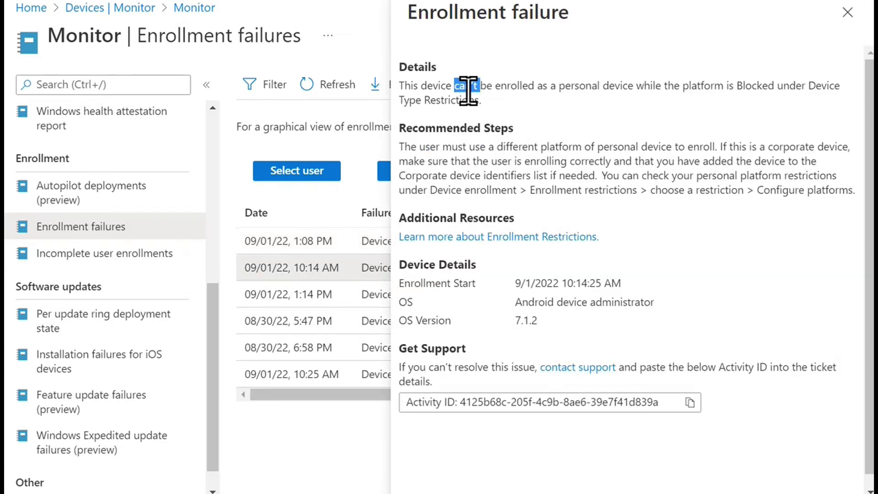
key(Escape)
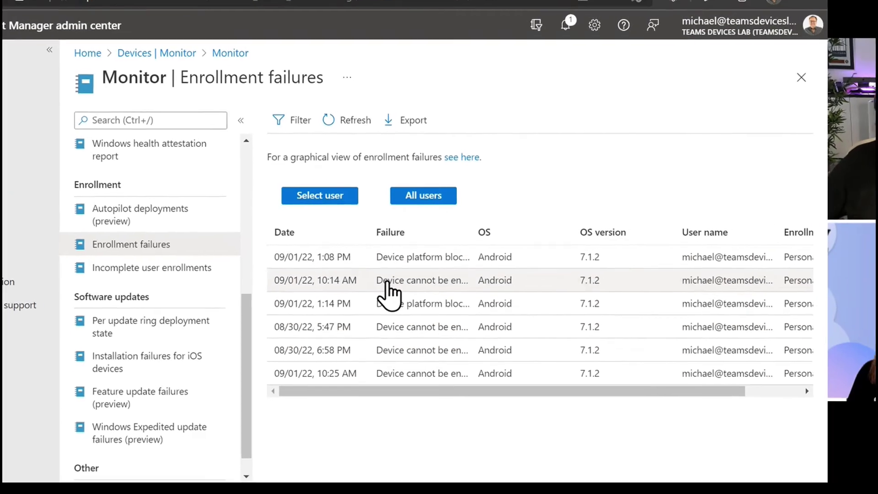
click(364, 270)
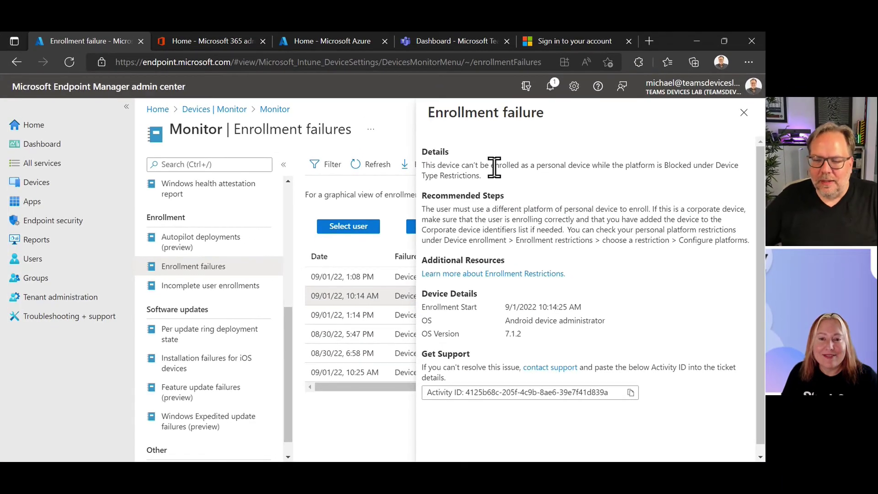
drag(460, 157, 653, 162)
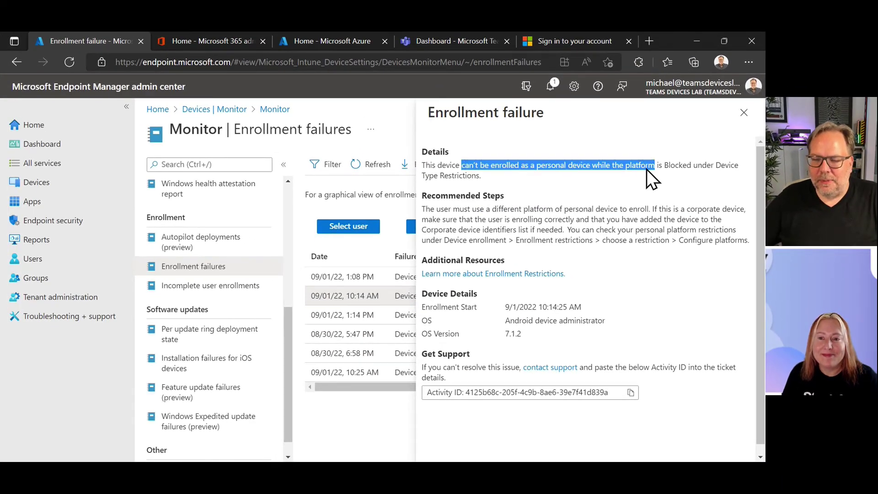
click(528, 189)
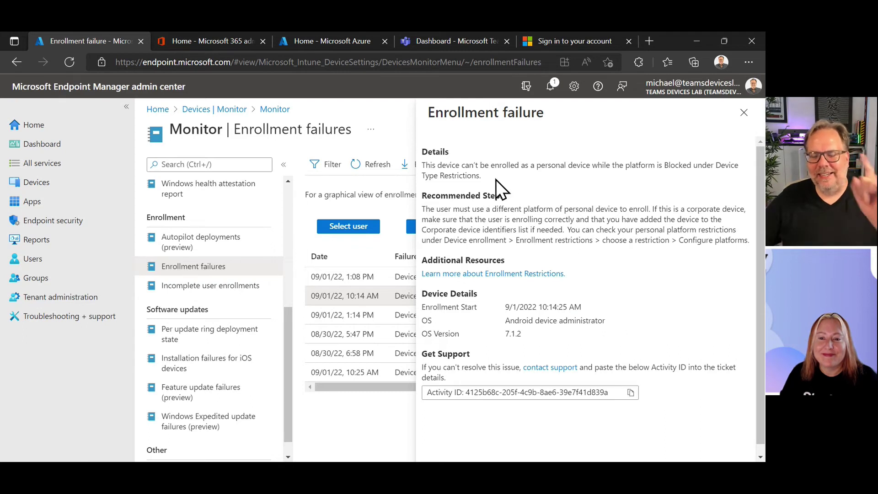